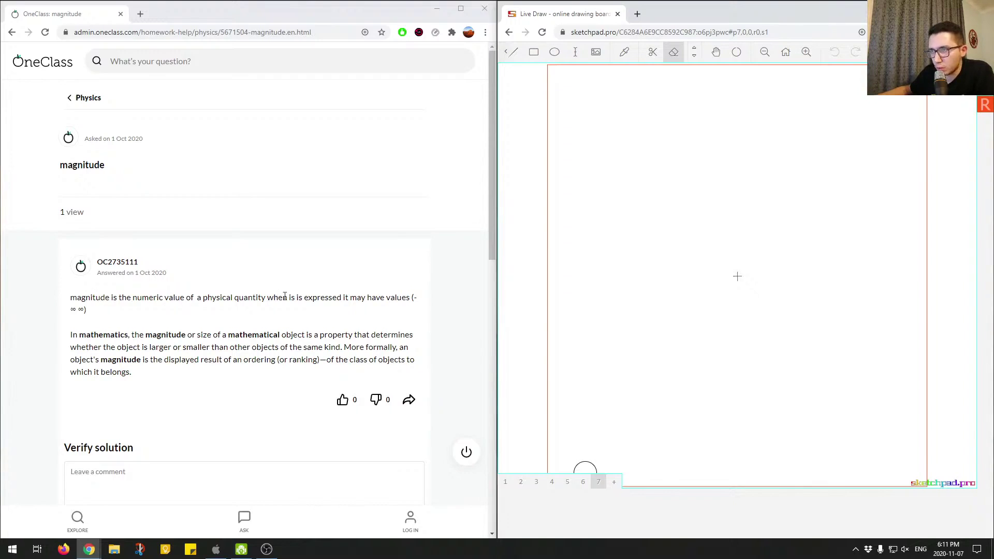
Highlight parts of the OneClass answer, including the line about mathematics, while reading
left_click_drag(348, 298, 368, 299)
left_click(383, 299)
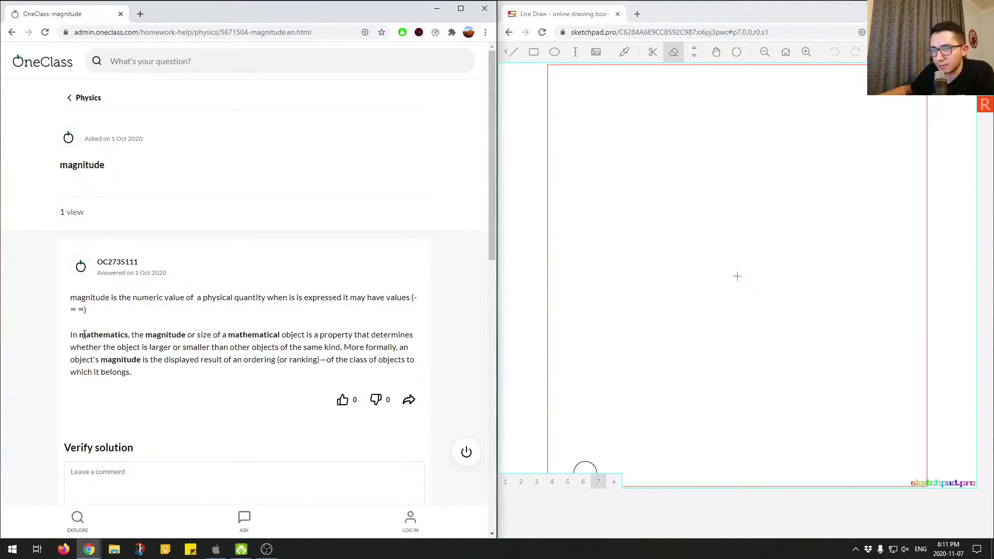
left_click_drag(71, 334, 178, 338)
left_click(179, 338)
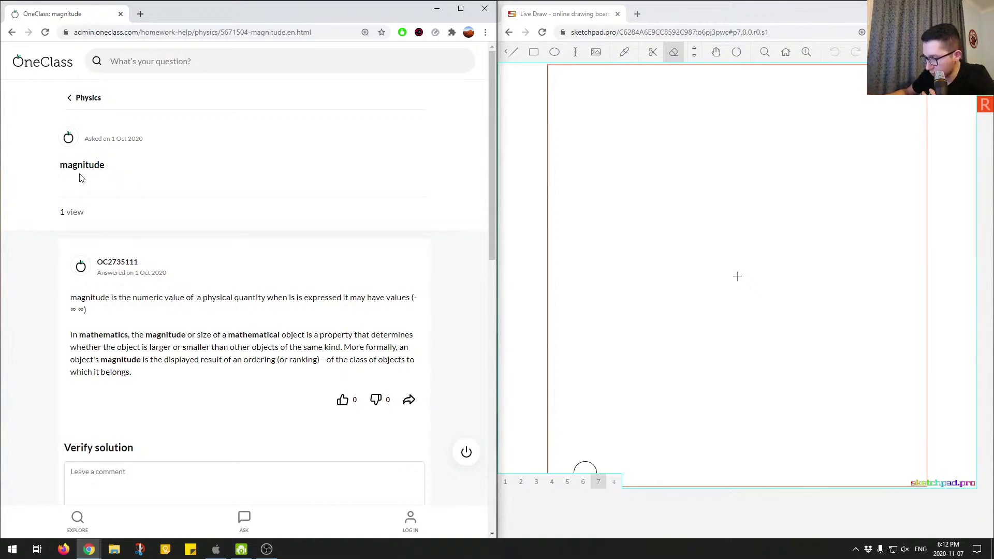
Write the 7/ label and the examples x = -2, |x| = 2, -1282 = y, |y| = 1282, erasing the stray |2|
mouse_move(610, 120)
left_mouse_down()
mouse_move(629, 148)
mouse_move(598, 154)
left_mouse_up()
left_click_drag(636, 105, 637, 150)
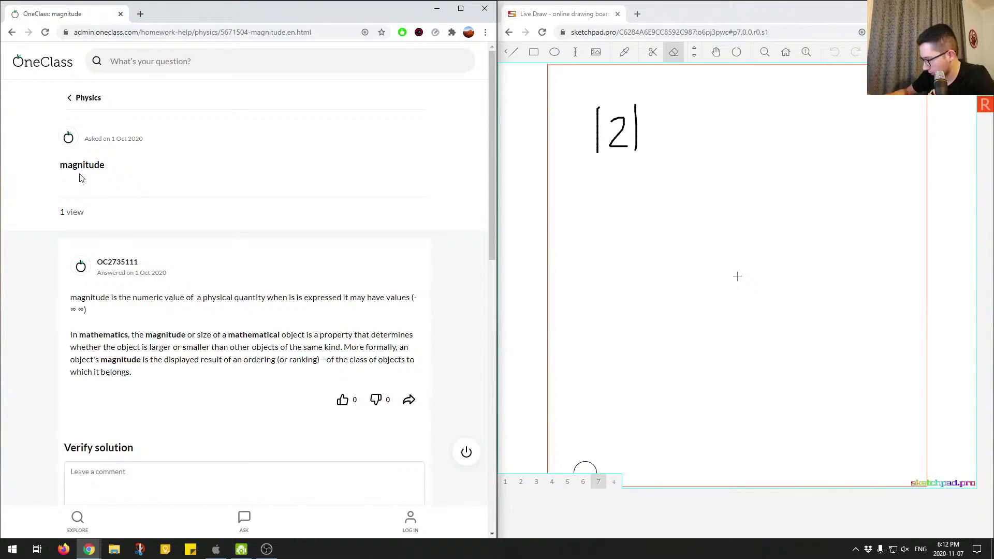
left_click_drag(562, 74, 583, 104)
mouse_move(573, 88)
left_mouse_down()
mouse_move(593, 84)
mouse_move(573, 114)
mouse_move(604, 72)
left_mouse_up()
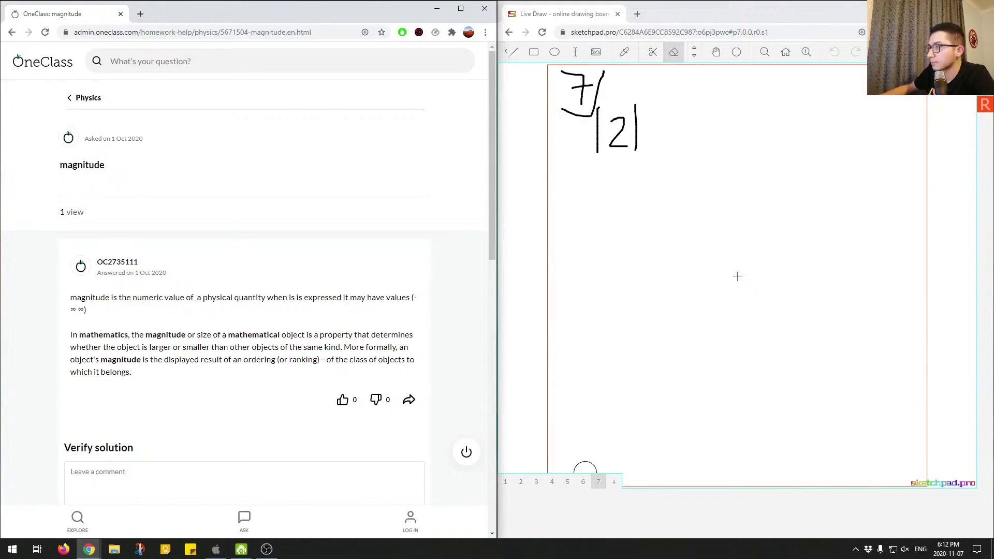
mouse_move(606, 134)
left_mouse_down()
mouse_move(608, 142)
mouse_move(637, 115)
mouse_move(635, 148)
left_mouse_up()
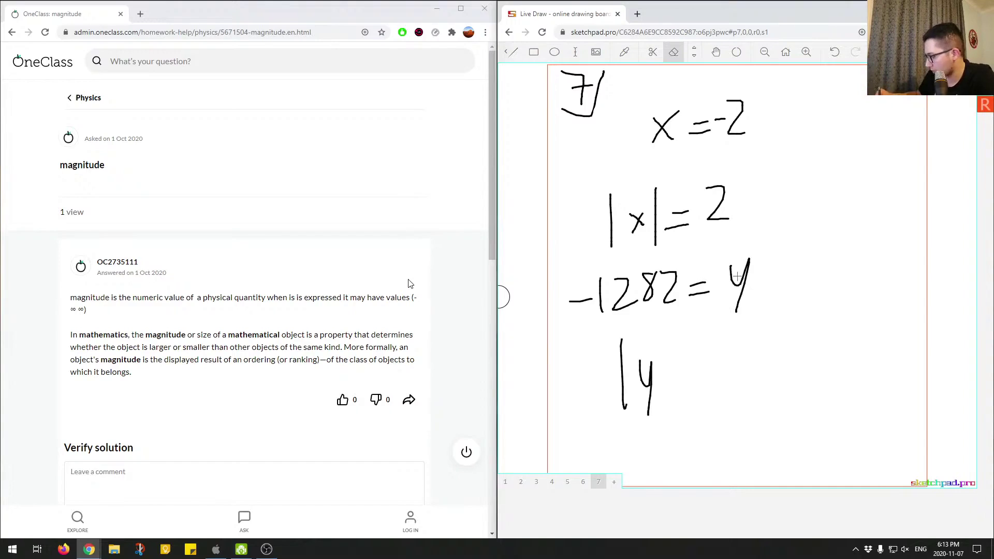
left_click_drag(662, 329, 668, 395)
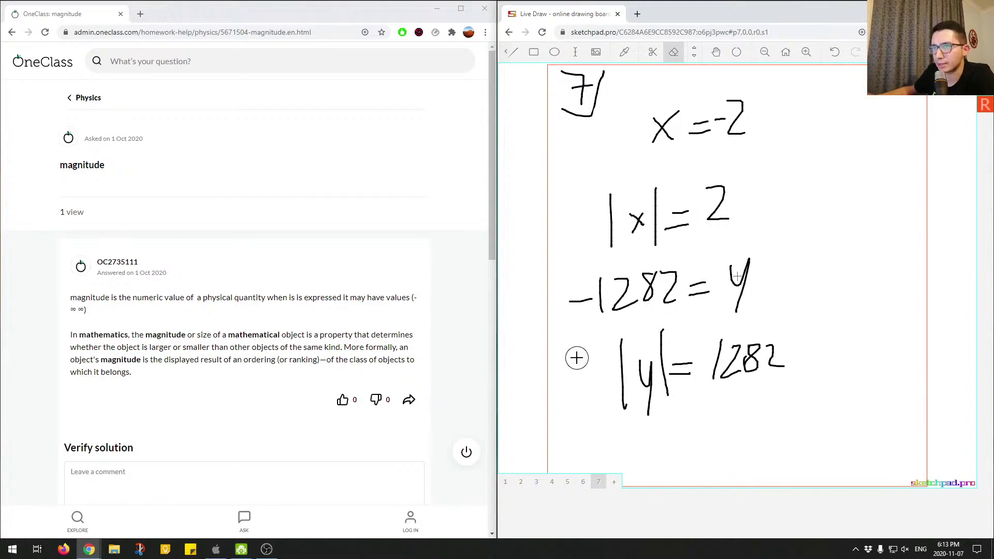
Type the comment "Correct answer. Great job!" in the Verify solution comment box
scroll(450, 325, "down", 2)
scroll(344, 394, "down", 2)
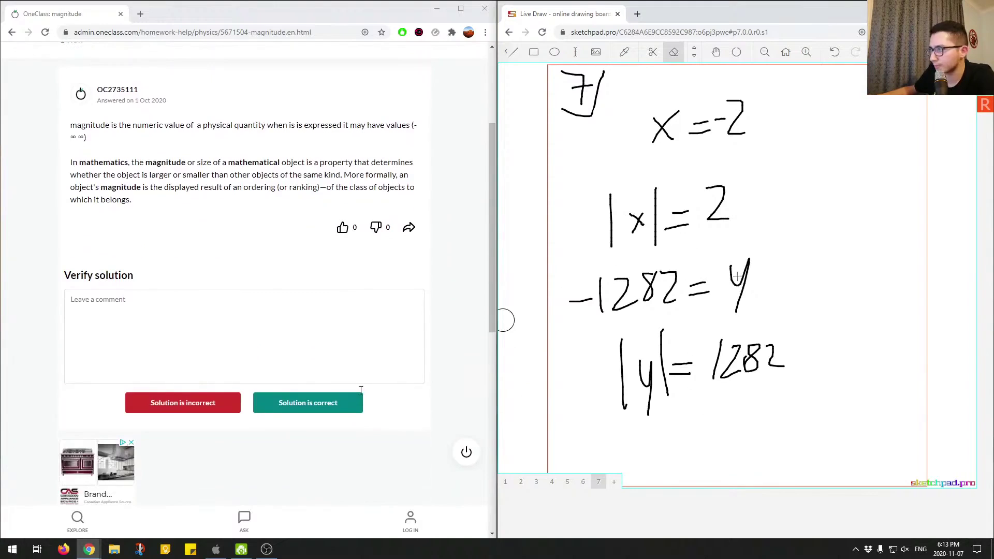
left_click(384, 303)
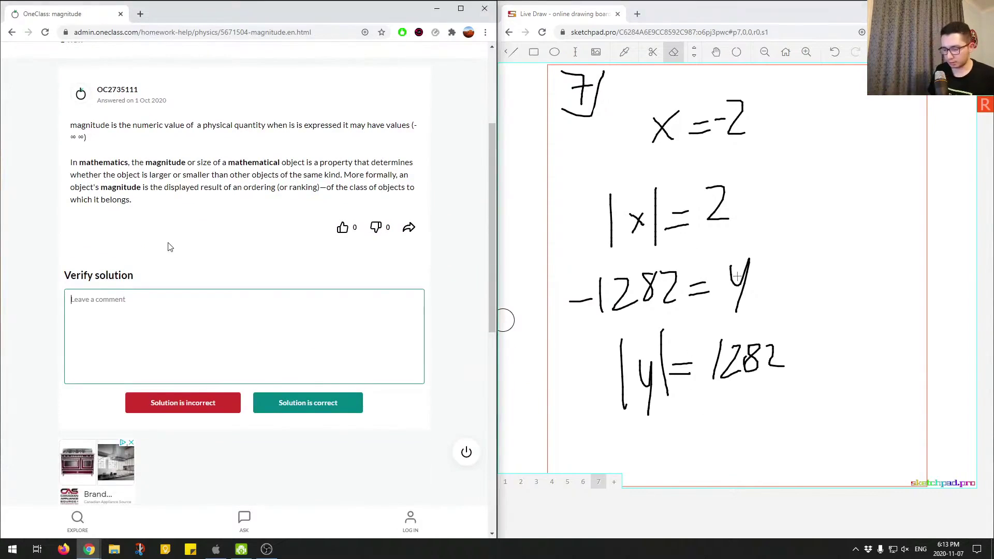
type("Cl")
type("orrect an")
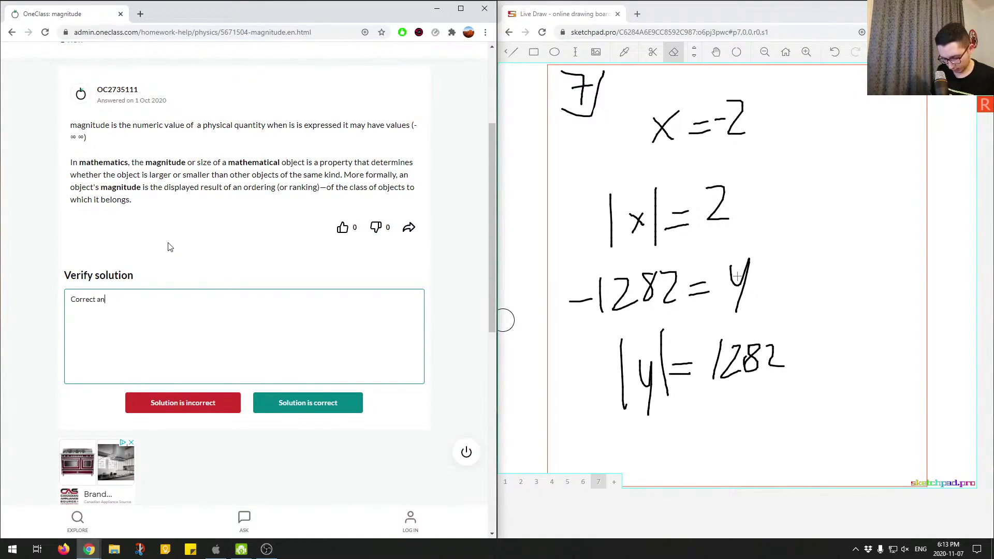
type("swer.")
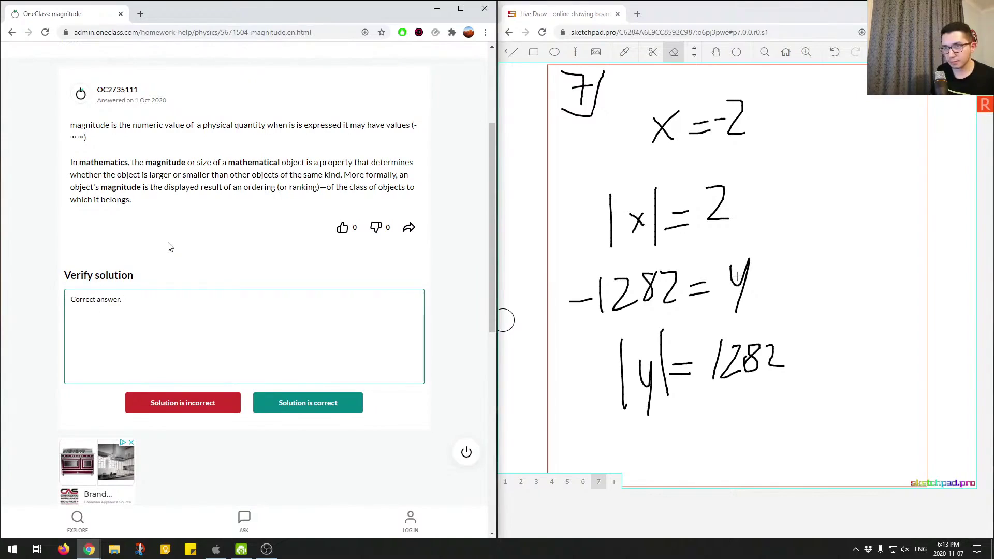
type(" Great job!")
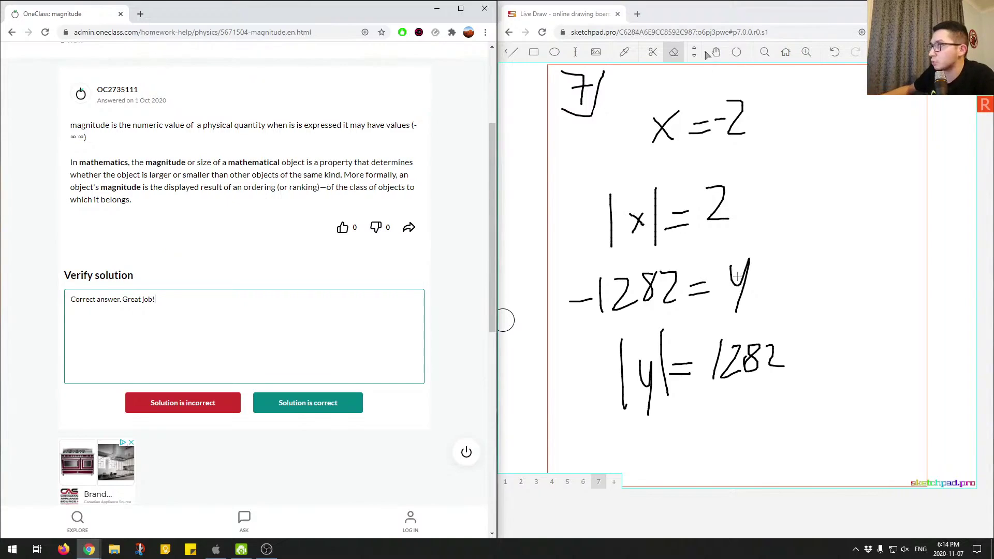
Enlarge the eraser, wipe out the absolute-value examples, then shrink it back
left_click(674, 52)
left_click_drag(514, 141, 516, 158)
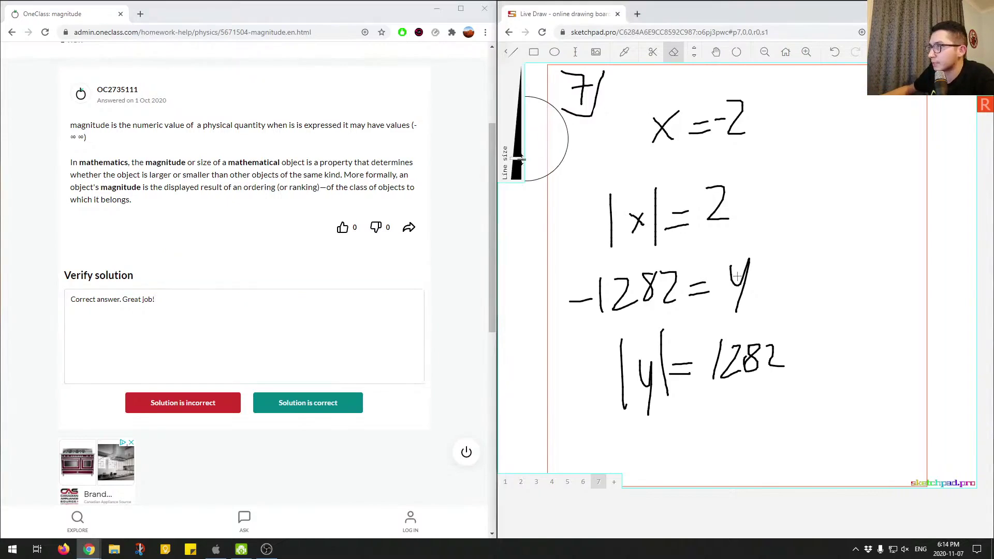
mouse_move(670, 190)
left_mouse_down()
mouse_move(666, 127)
mouse_move(607, 301)
mouse_move(661, 359)
mouse_move(781, 362)
left_mouse_up()
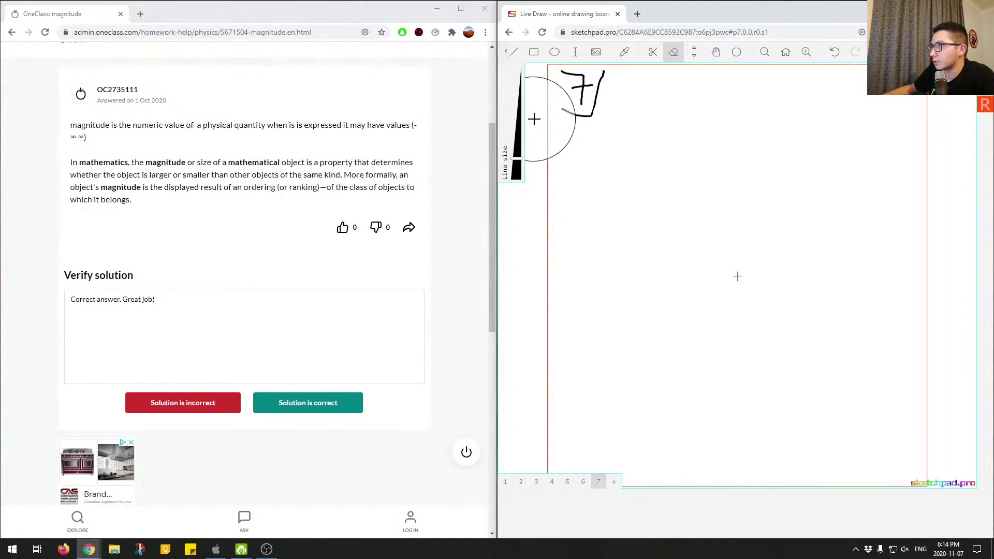
left_click_drag(517, 158, 516, 117)
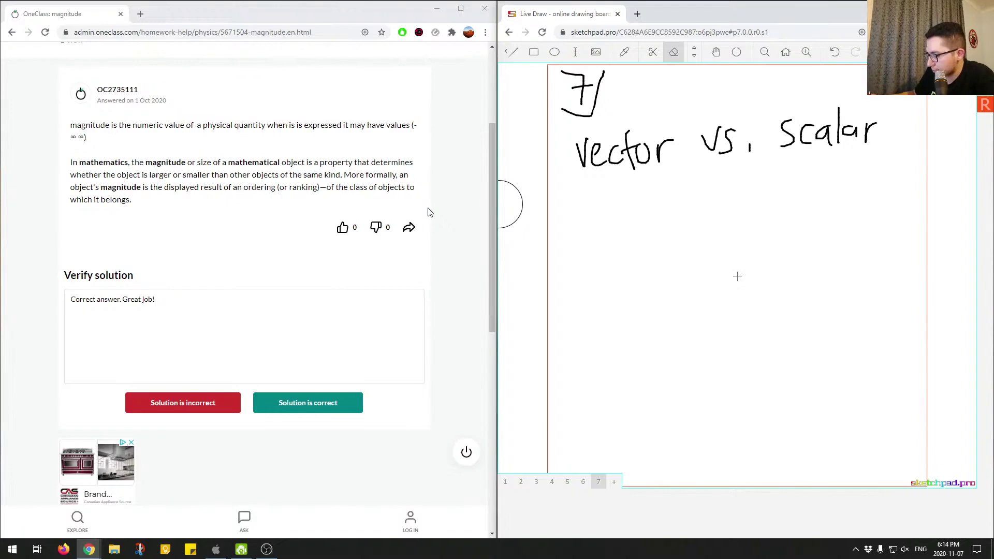
Write "magnitude & direction" under the vector heading
mouse_move(575, 225)
left_mouse_down()
mouse_move(613, 219)
mouse_move(618, 237)
mouse_move(638, 220)
left_mouse_up()
left_click_drag(646, 205, 646, 216)
left_click_drag(652, 191, 655, 215)
left_click_drag(661, 203, 704, 206)
left_click_drag(628, 242, 632, 269)
mouse_move(586, 299)
left_mouse_down()
mouse_move(602, 315)
mouse_move(618, 298)
left_mouse_up()
mouse_move(630, 297)
left_mouse_down()
mouse_move(635, 311)
mouse_move(645, 297)
left_mouse_up()
mouse_move(648, 296)
left_mouse_down()
mouse_move(650, 311)
mouse_move(658, 295)
left_mouse_up()
left_click_drag(668, 295, 683, 307)
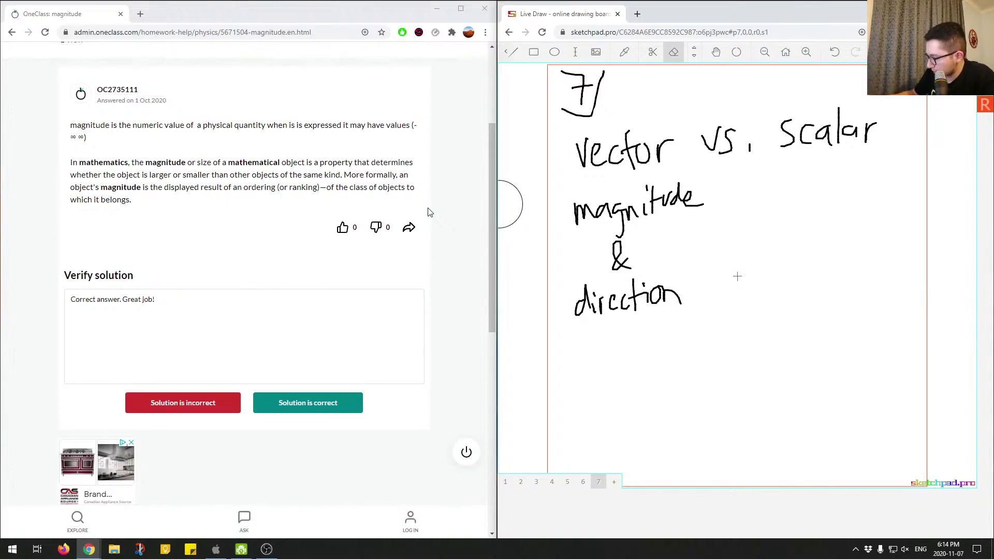
Underline vector and Scalar in green and start writing Magnitude under Scalar
left_click_drag(584, 174, 668, 161)
left_click_drag(790, 161, 864, 159)
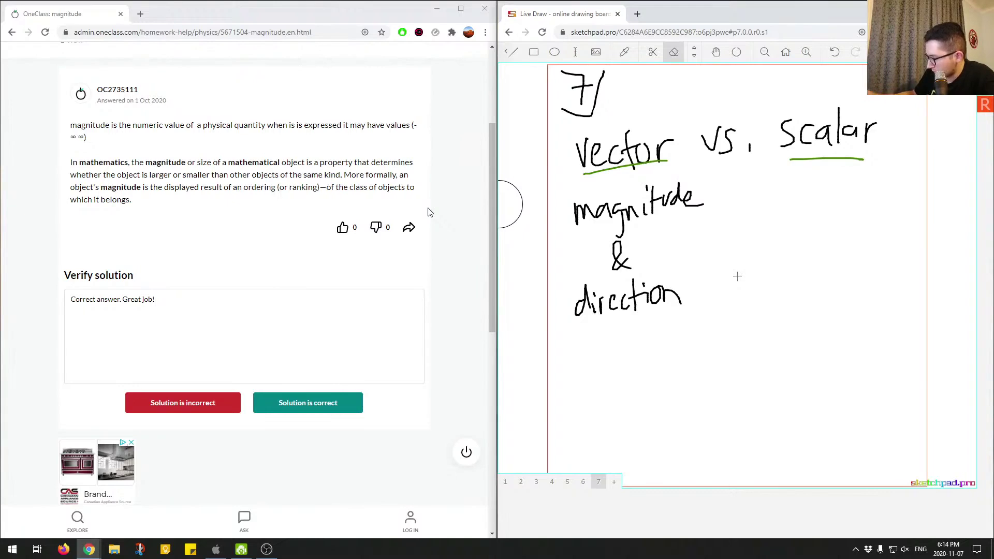
mouse_move(776, 218)
left_mouse_down()
mouse_move(810, 213)
mouse_move(817, 202)
mouse_move(817, 227)
mouse_move(845, 210)
left_mouse_up()
Finish writing Magnitude under the Scalar heading
left_click(831, 174)
left_click_drag(836, 197, 863, 203)
left_click(883, 197)
mouse_move(874, 167)
left_mouse_down()
mouse_move(874, 205)
mouse_move(891, 206)
left_mouse_up()
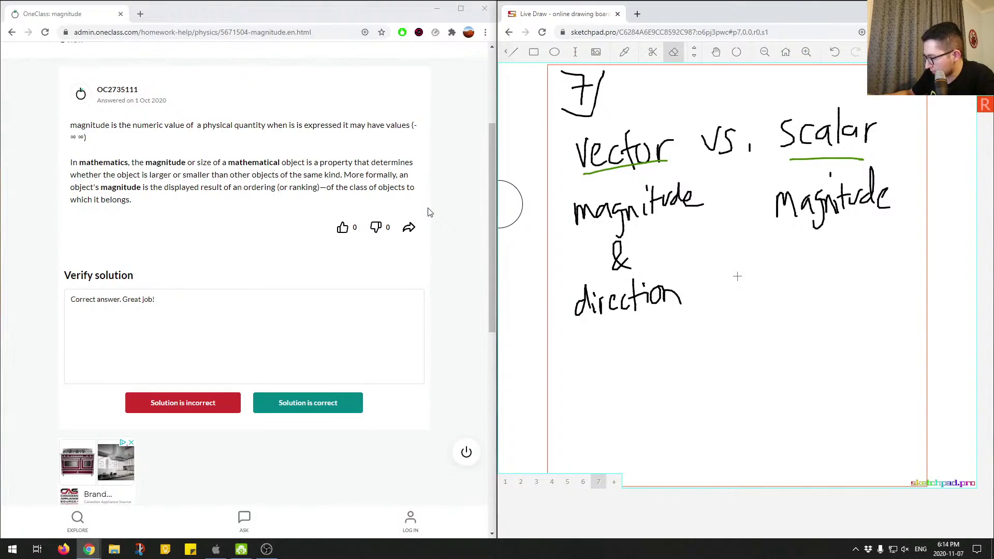
Box both magnitudes in green and direction in blue, and draw a 2m arrow from A to B
mouse_move(570, 193)
left_mouse_down()
mouse_move(704, 171)
mouse_move(564, 190)
left_mouse_up()
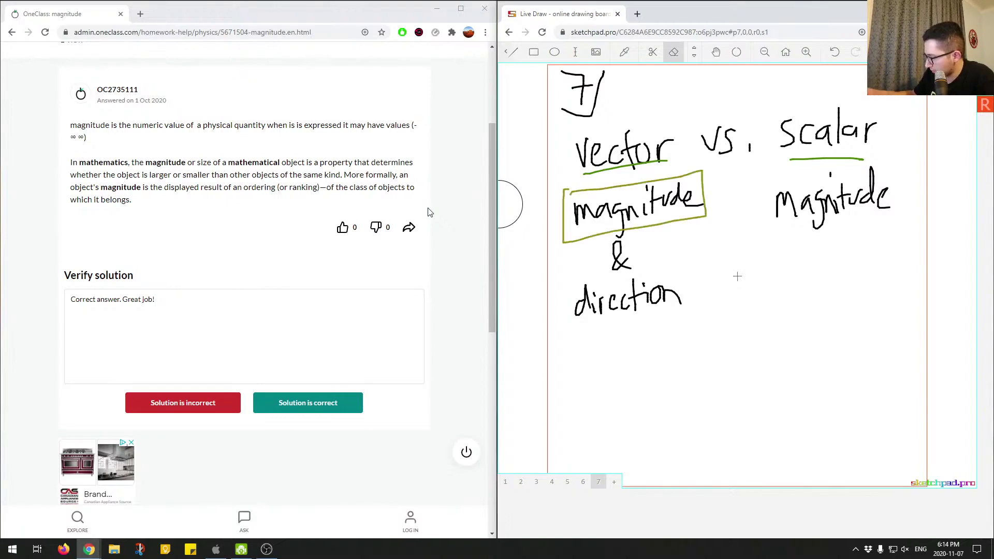
left_click_drag(769, 183, 757, 187)
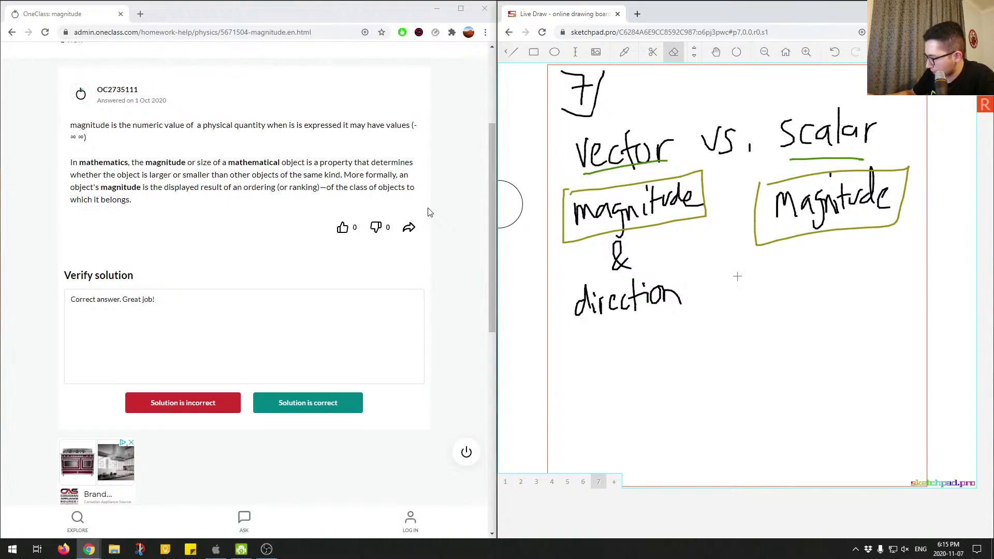
mouse_move(558, 282)
left_mouse_down()
mouse_move(637, 326)
mouse_move(566, 273)
left_mouse_up()
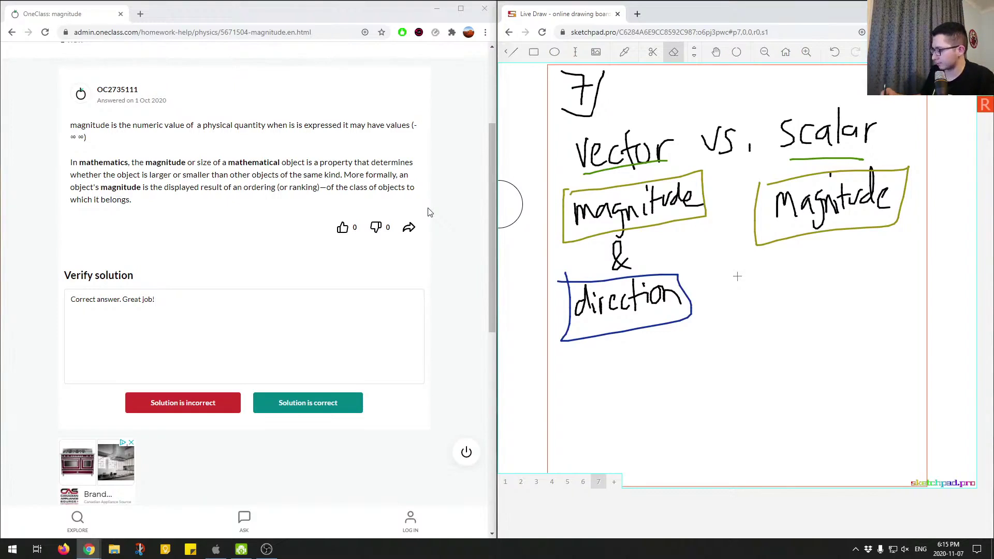
mouse_move(636, 397)
left_mouse_down()
mouse_move(770, 356)
mouse_move(750, 373)
left_mouse_up()
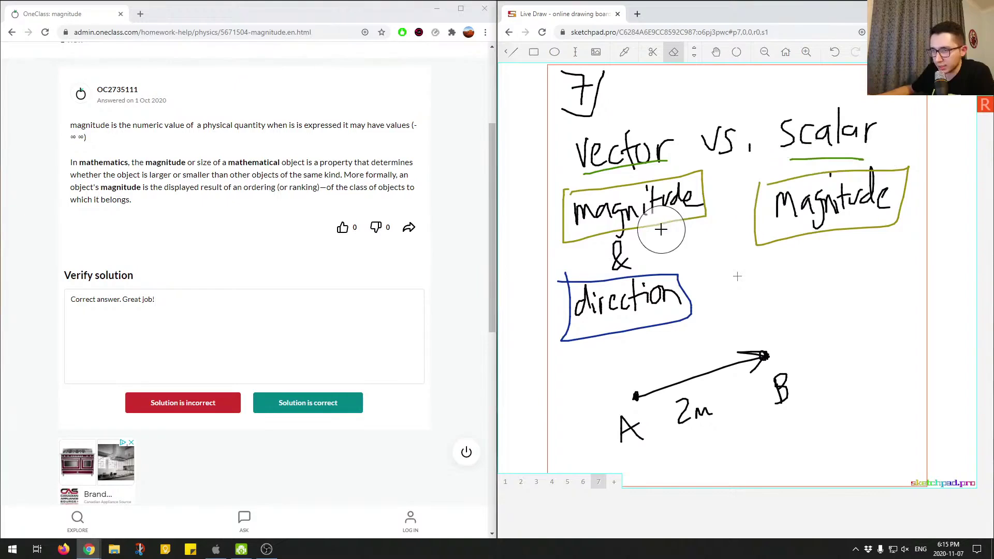
Mark the OneClass answer as Solution is correct
scroll(485, 334, "up", 2)
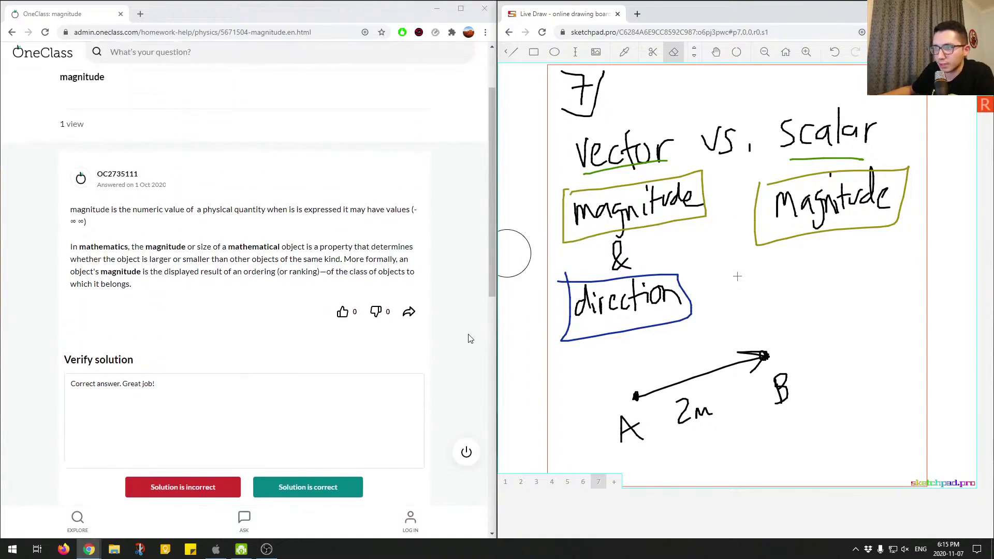
scroll(471, 342, "down", 2)
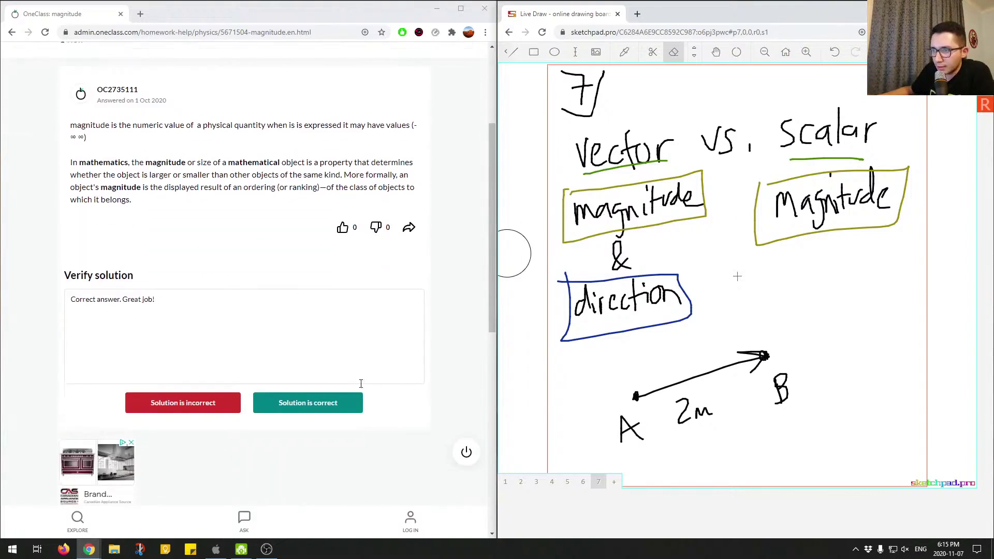
left_click(359, 403)
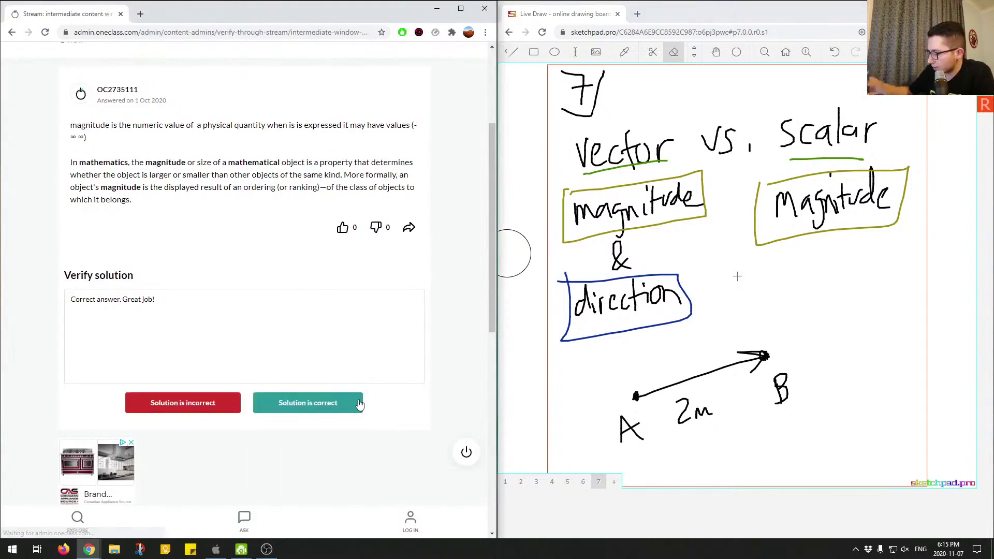